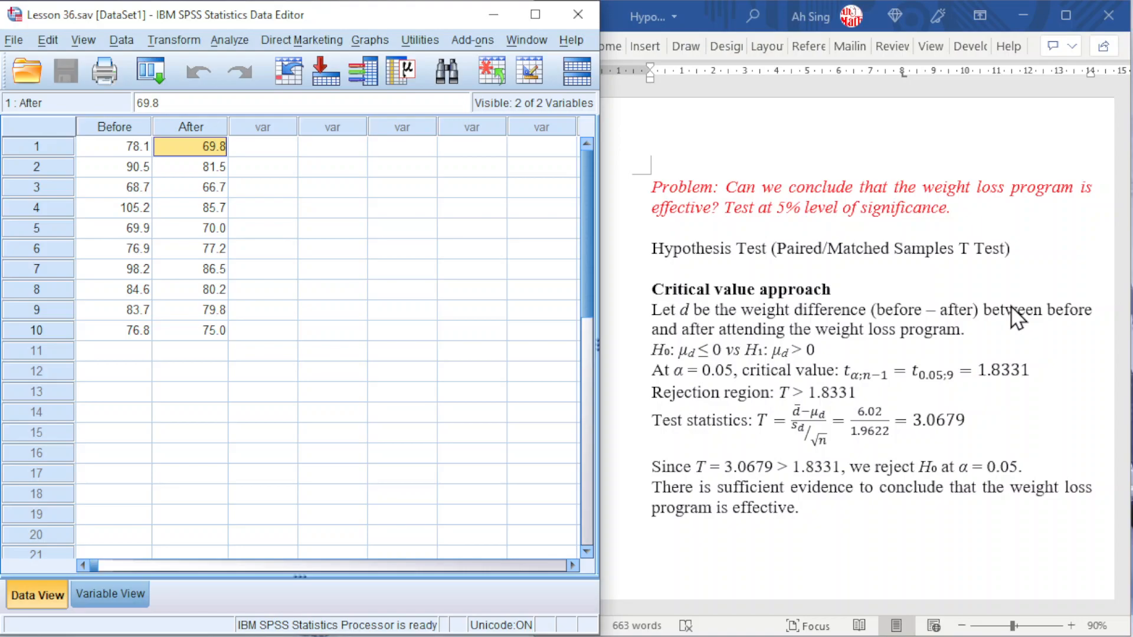
# Run a Paired-Samples T Test with Before and After as the pair and a 95% confidence interval
pyautogui.click(225, 41)
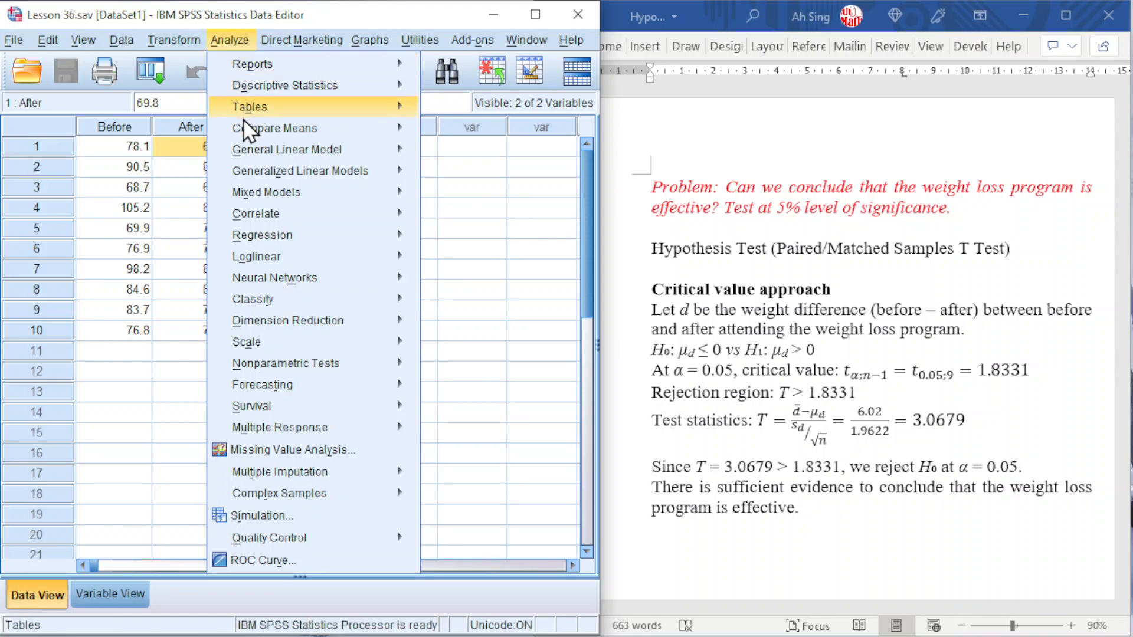
pyautogui.moveTo(243, 136)
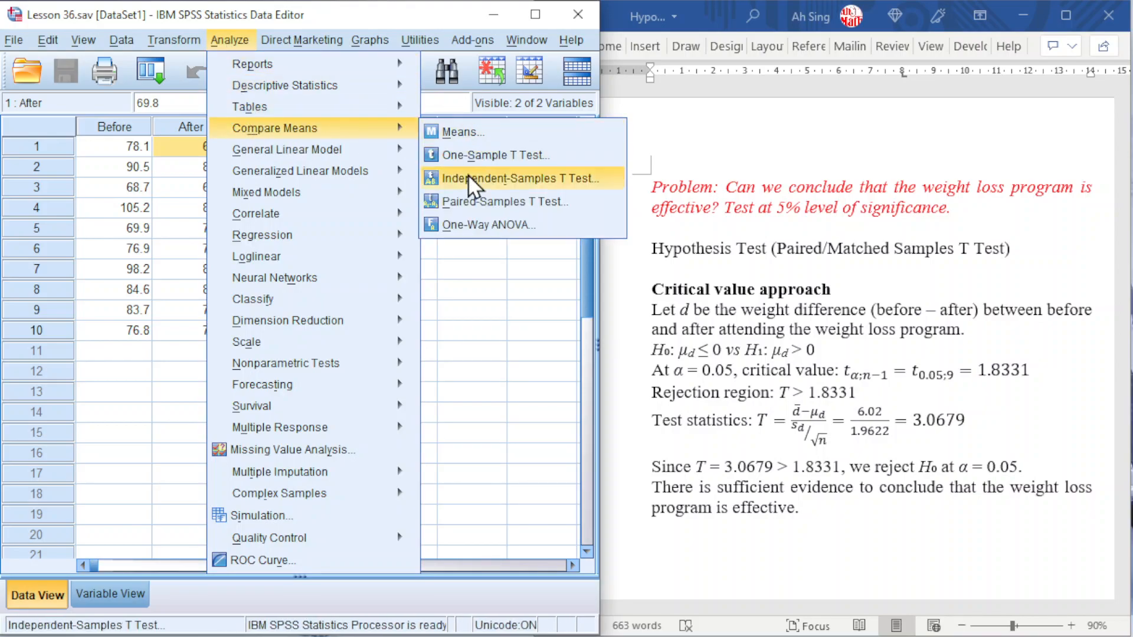
pyautogui.click(500, 202)
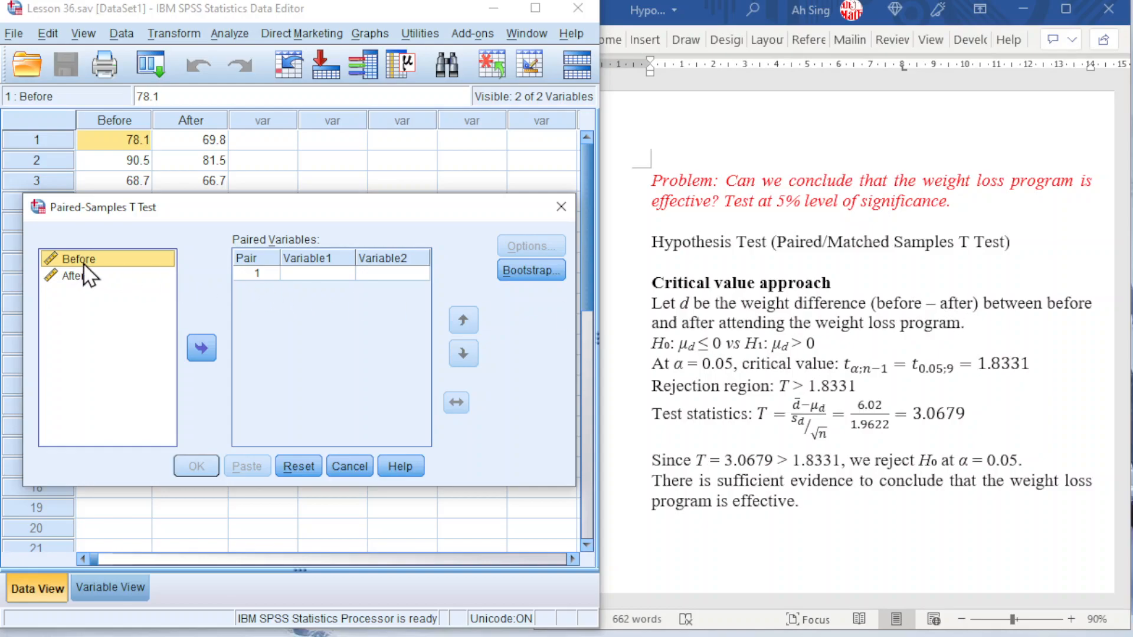
pyautogui.moveTo(78, 267); pyautogui.dragTo(304, 278)
pyautogui.moveTo(89, 277); pyautogui.dragTo(396, 274)
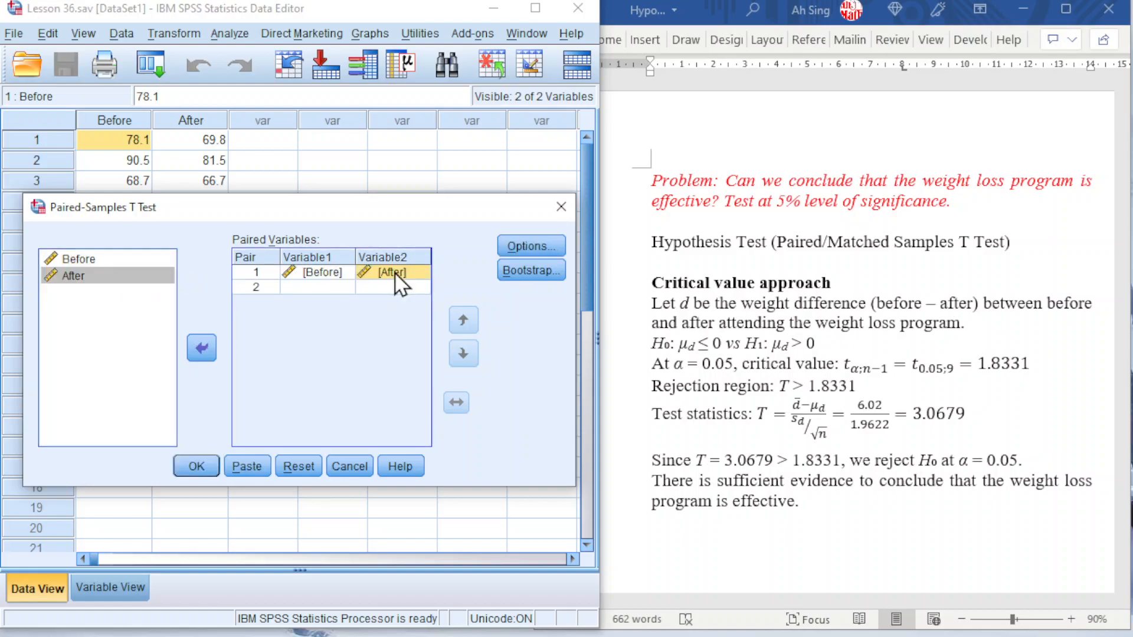
pyautogui.click(538, 246)
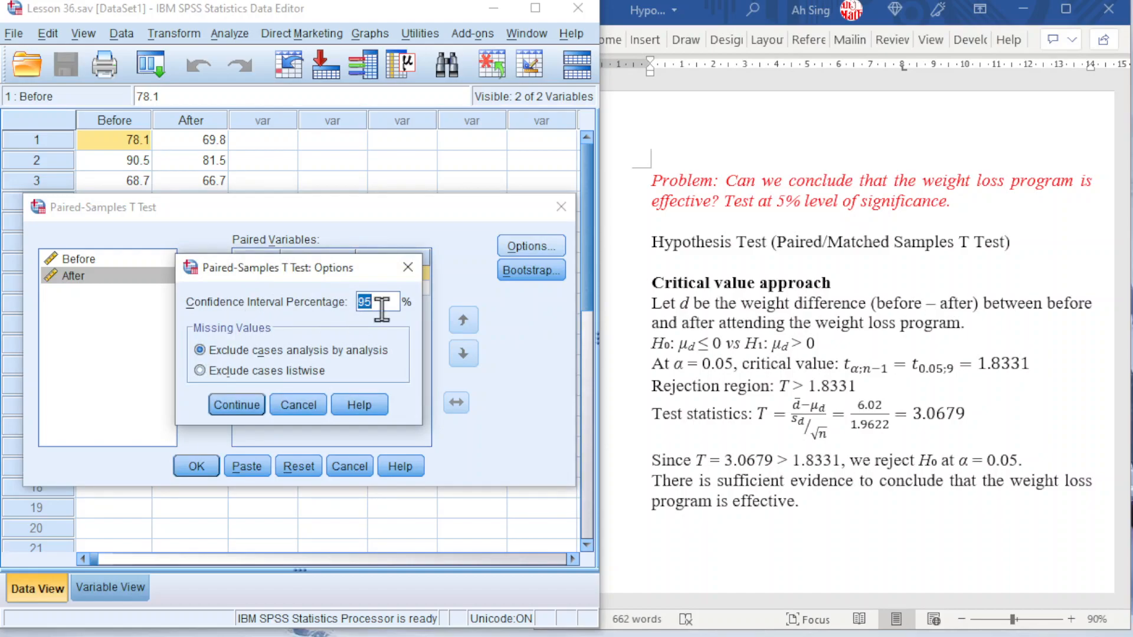
pyautogui.click(235, 401)
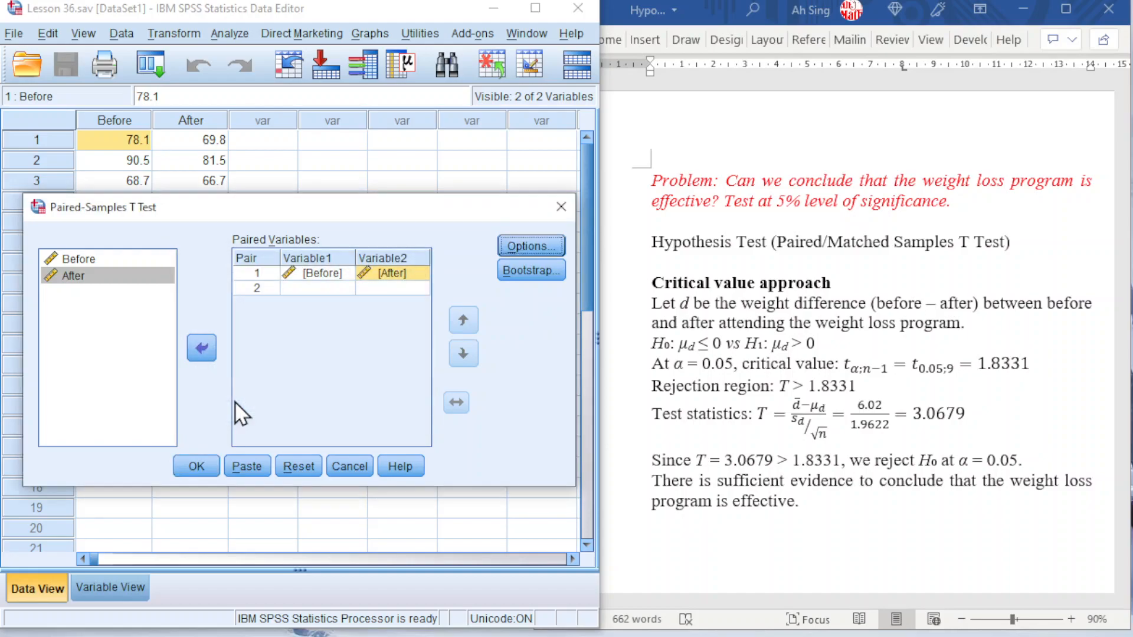
pyautogui.click(191, 464)
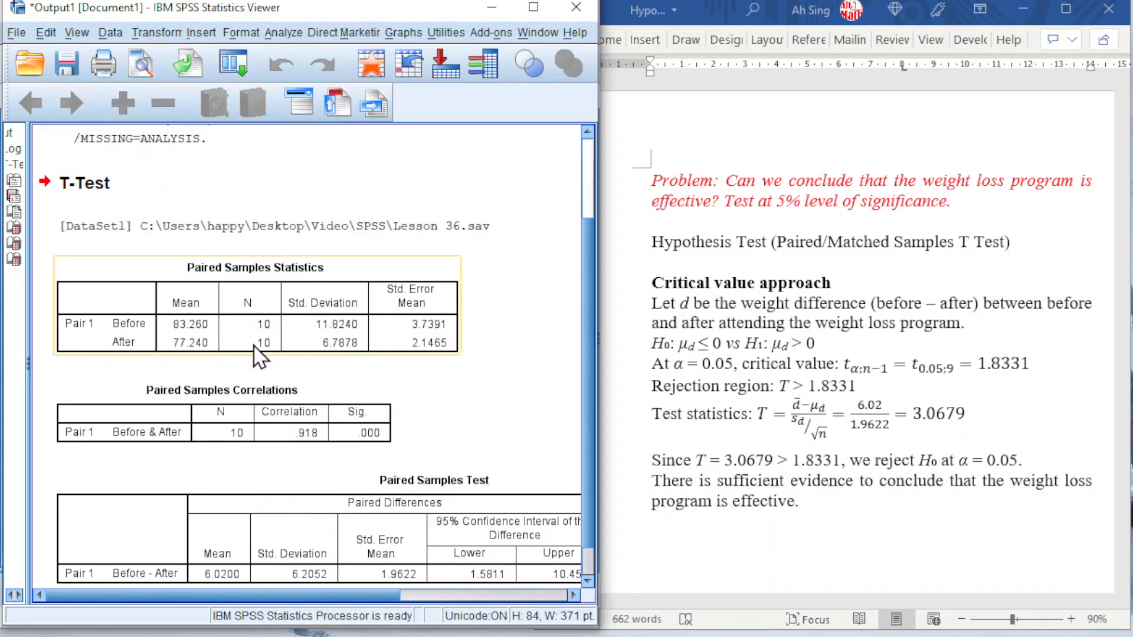
# Format both Mean values in the Paired Samples Statistics table to 4 decimals
pyautogui.click(213, 310)
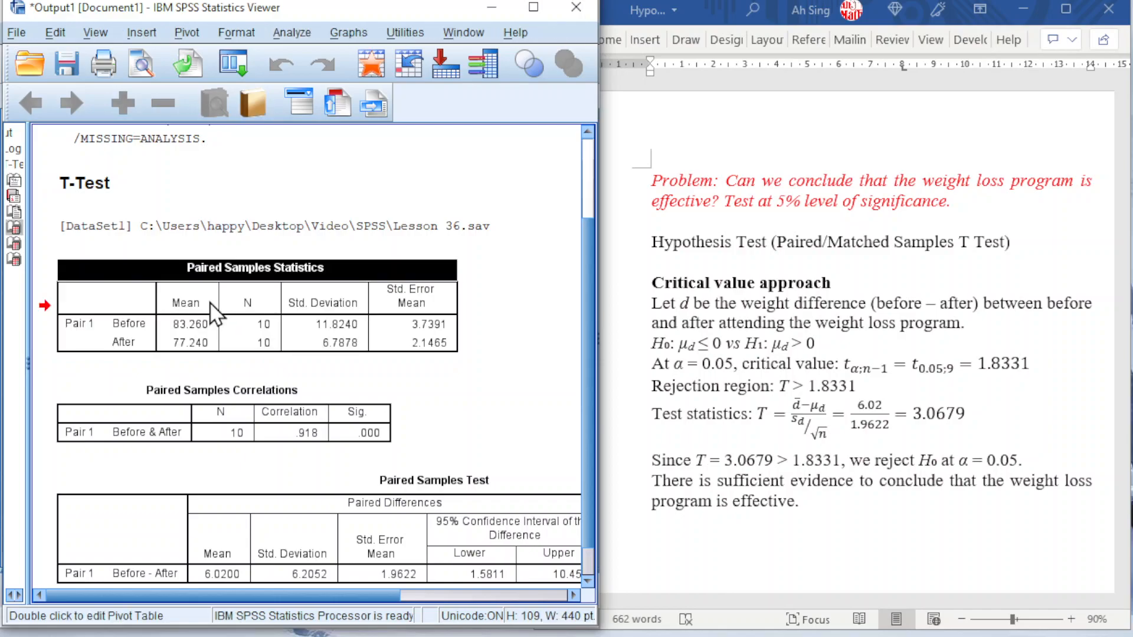
pyautogui.moveTo(177, 324); pyautogui.dragTo(179, 345)
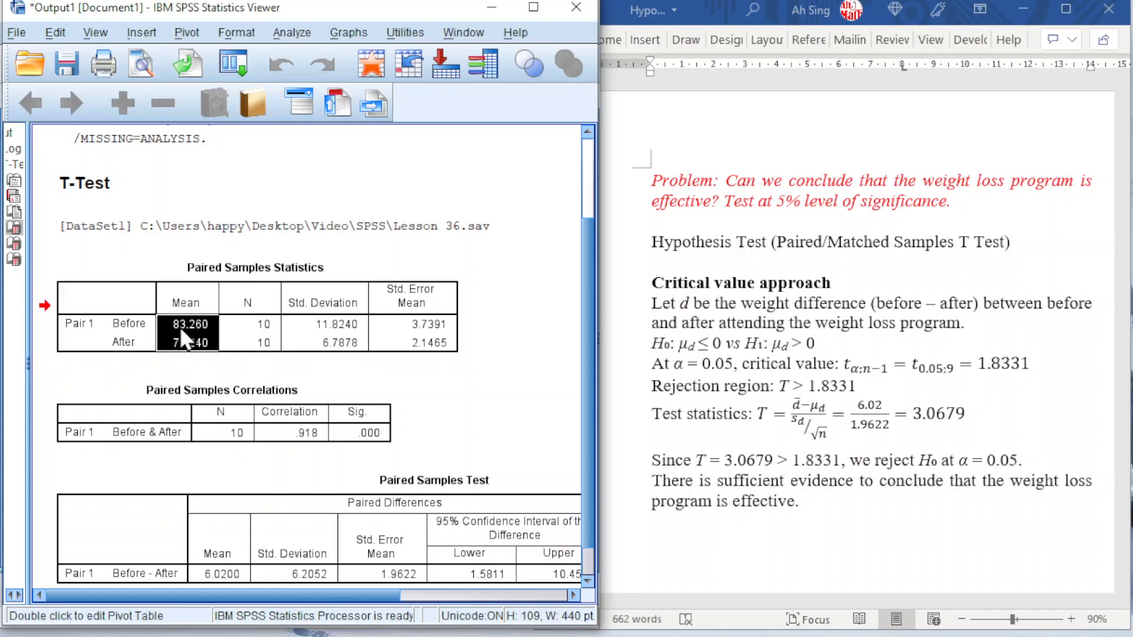
pyautogui.rightClick(180, 337)
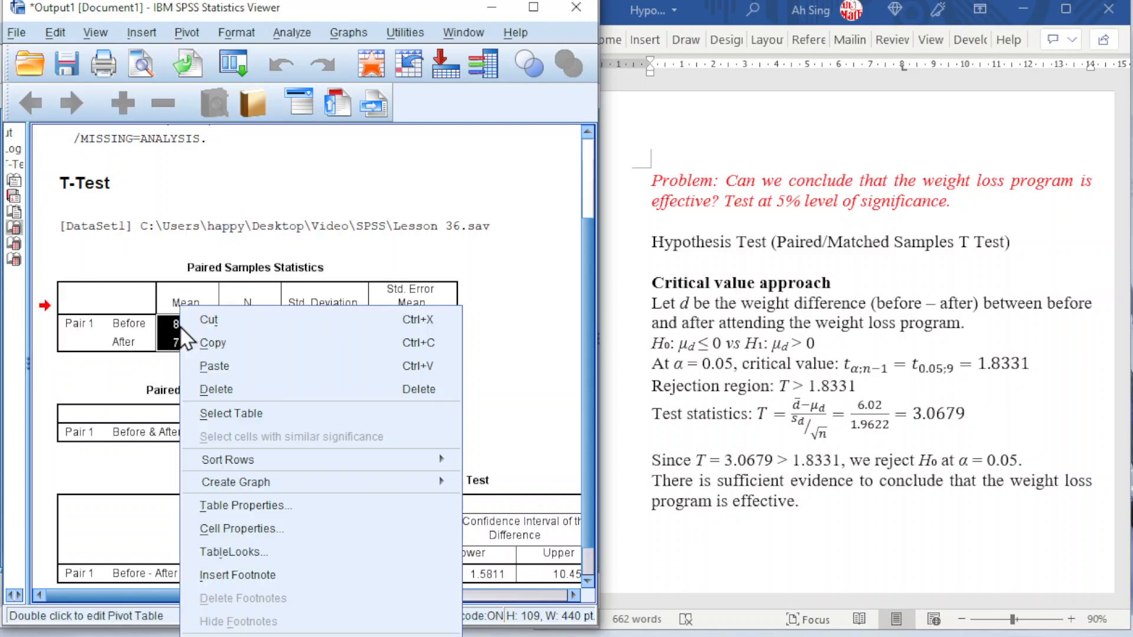
pyautogui.click(263, 529)
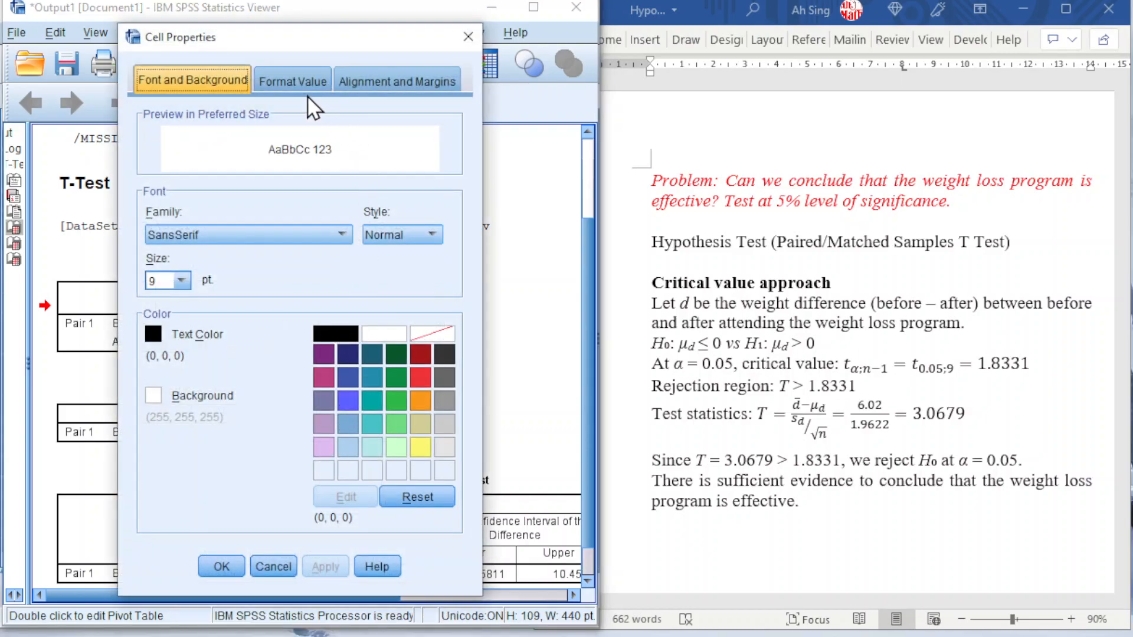
pyautogui.click(293, 81)
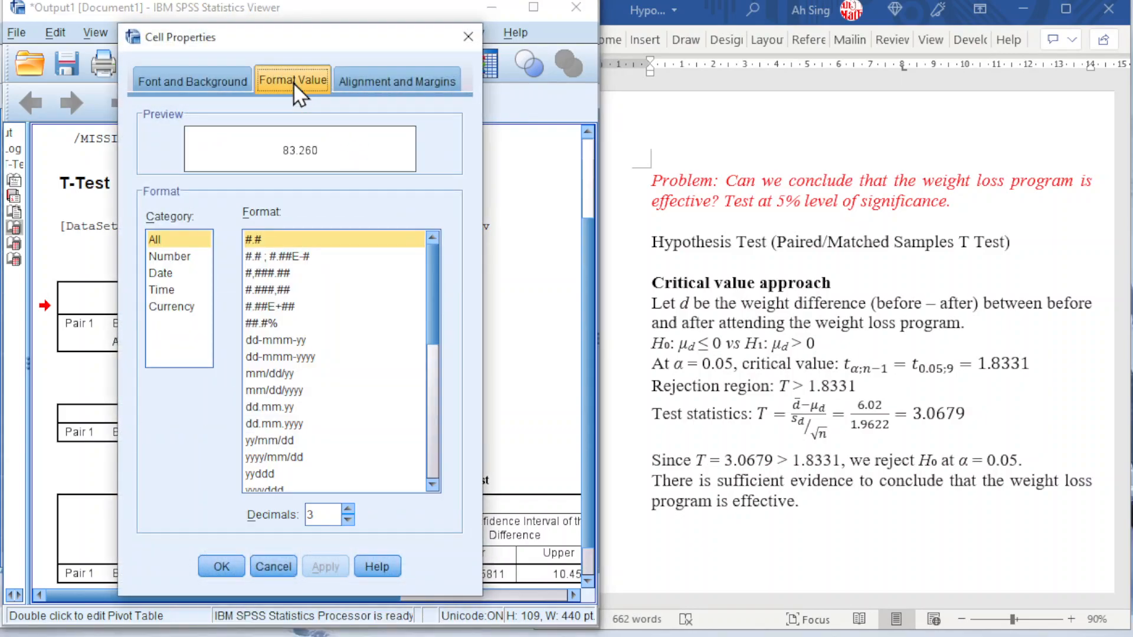
pyautogui.click(348, 509)
pyautogui.click(214, 569)
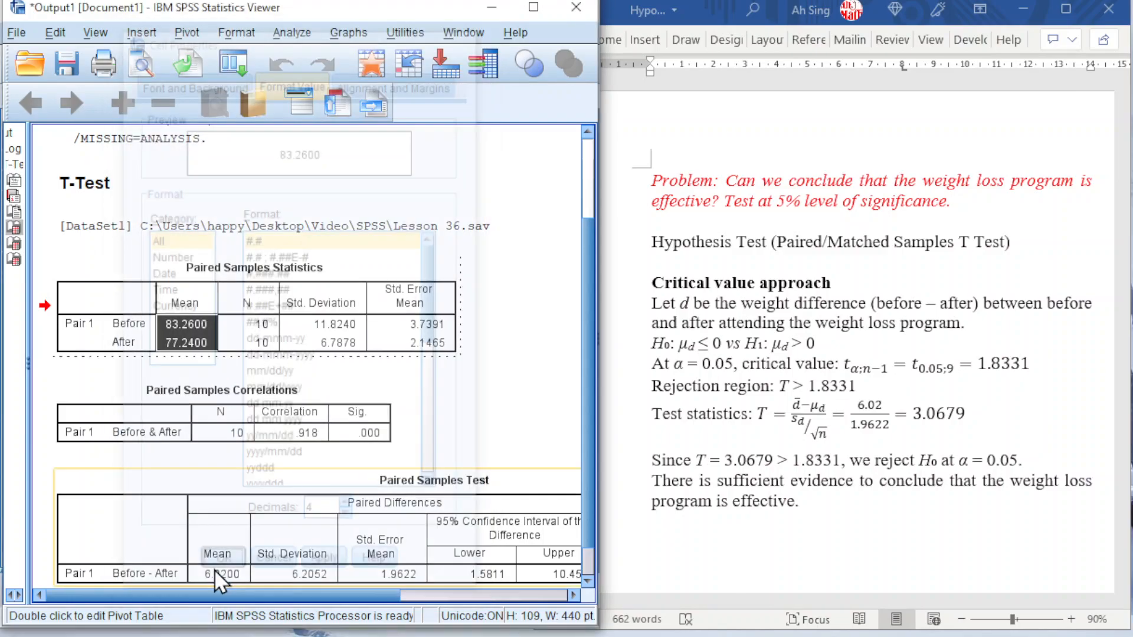
# Open the Paired Samples Test table for editing and format all its values to 4 decimals
pyautogui.doubleClick(245, 520)
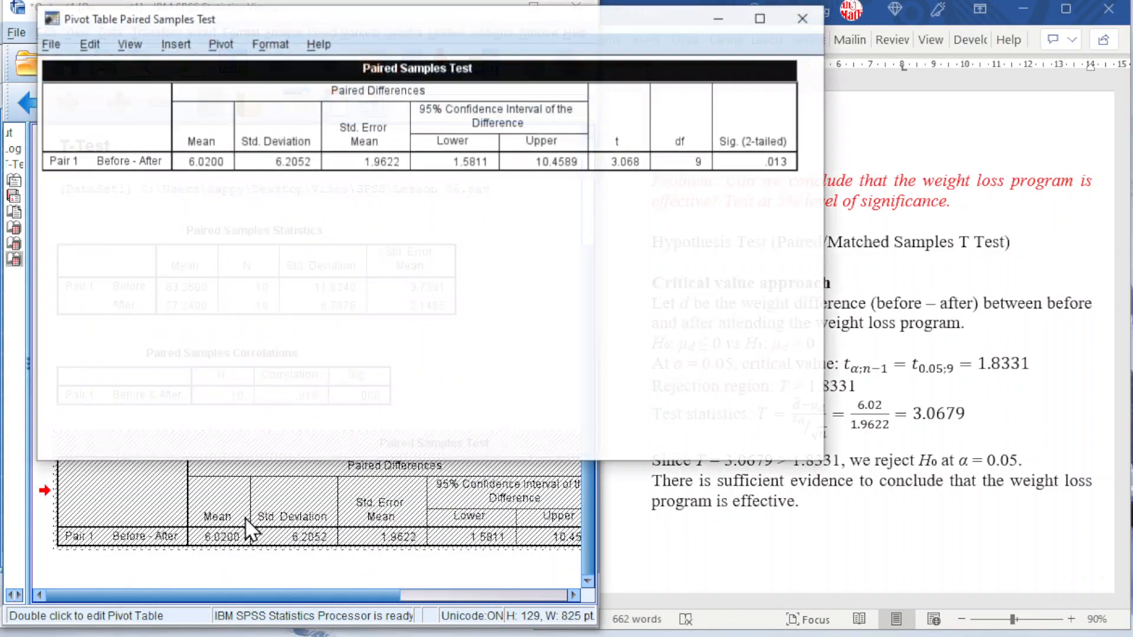
pyautogui.moveTo(198, 163); pyautogui.dragTo(769, 167)
pyautogui.rightClick(553, 168)
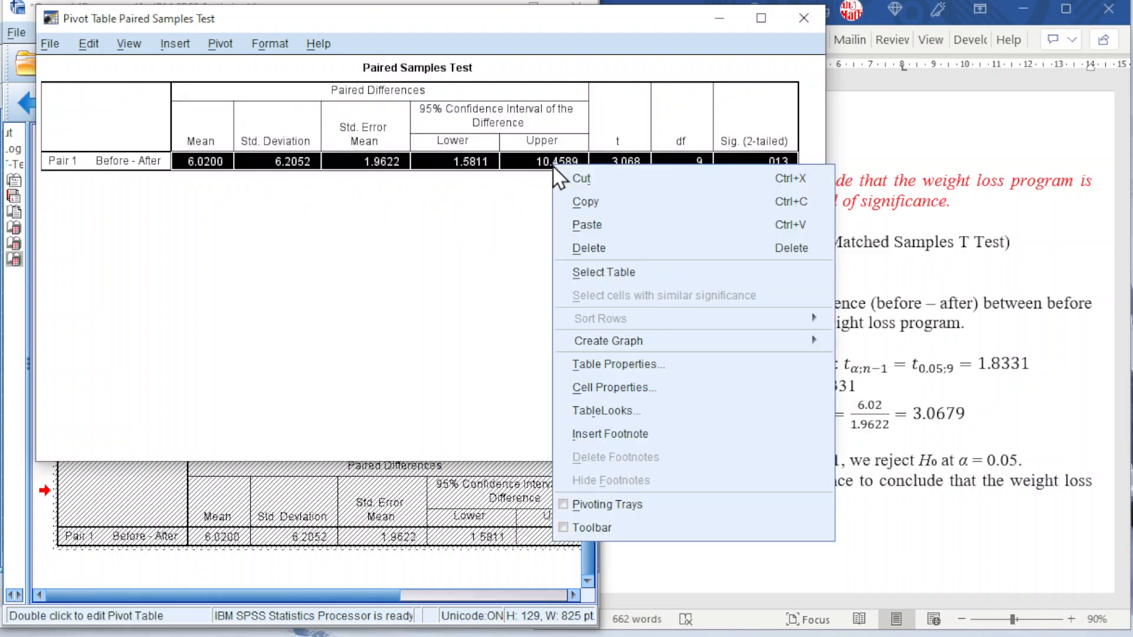
pyautogui.click(604, 387)
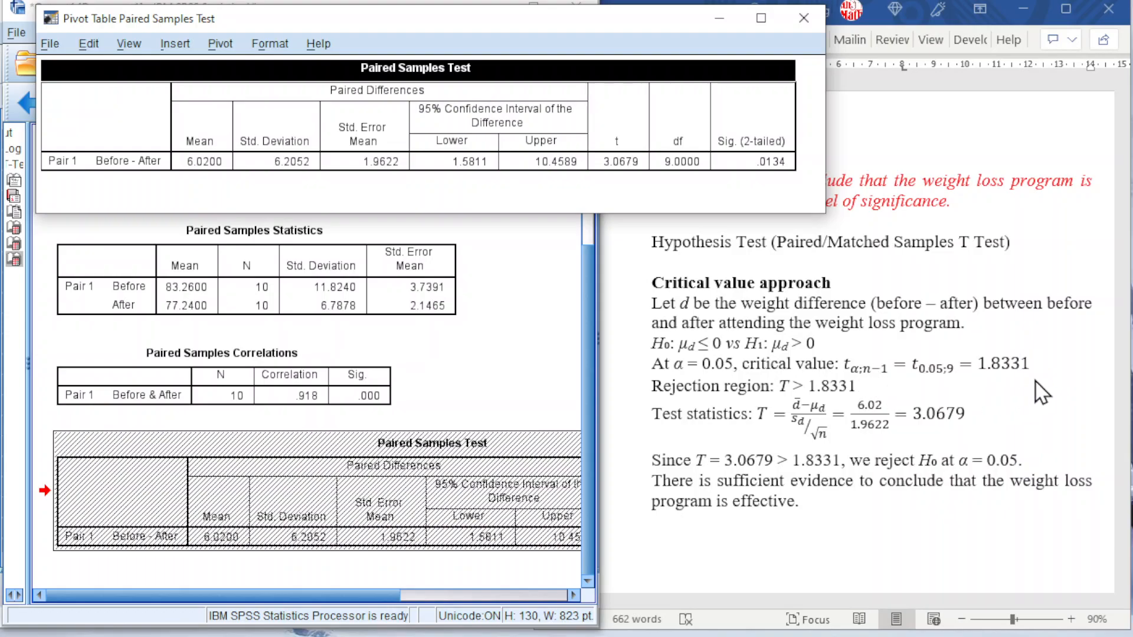
# Create a new empty dataset and enter 1 in the first row of its first variable
pyautogui.click(16, 32)
pyautogui.moveTo(25, 59)
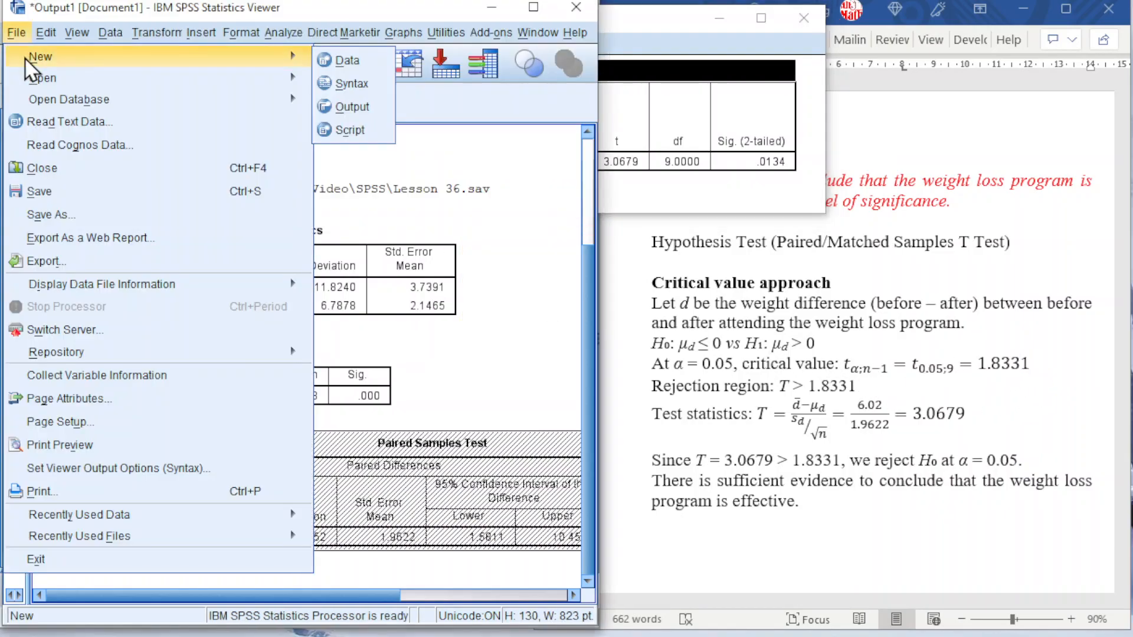
pyautogui.click(348, 60)
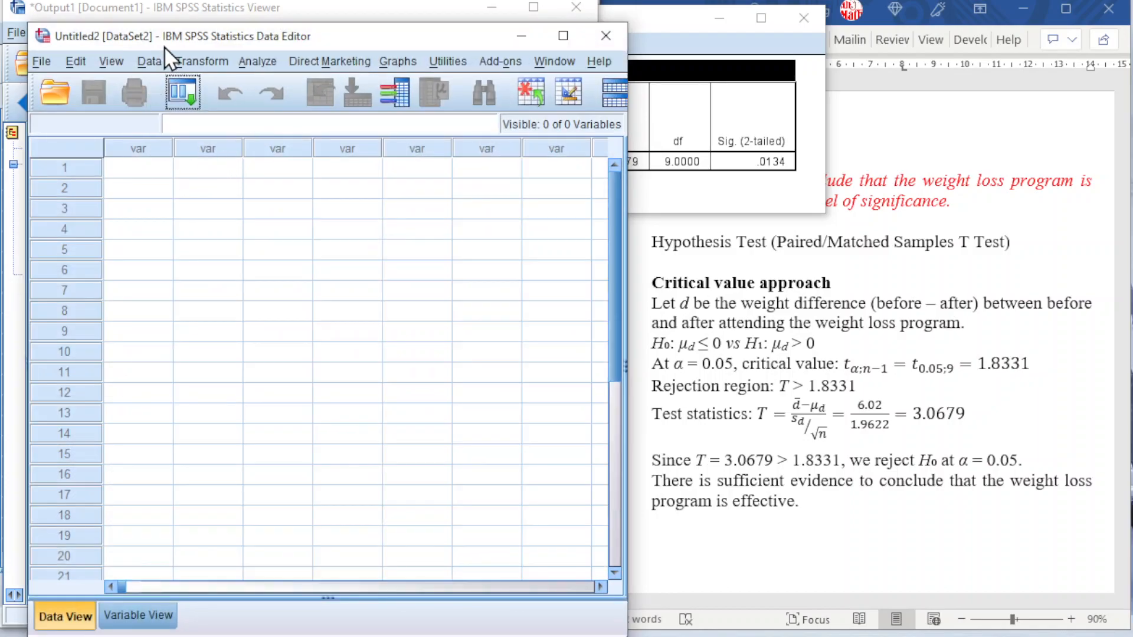
pyautogui.click(140, 149)
pyautogui.write('1')
pyautogui.press('Return')
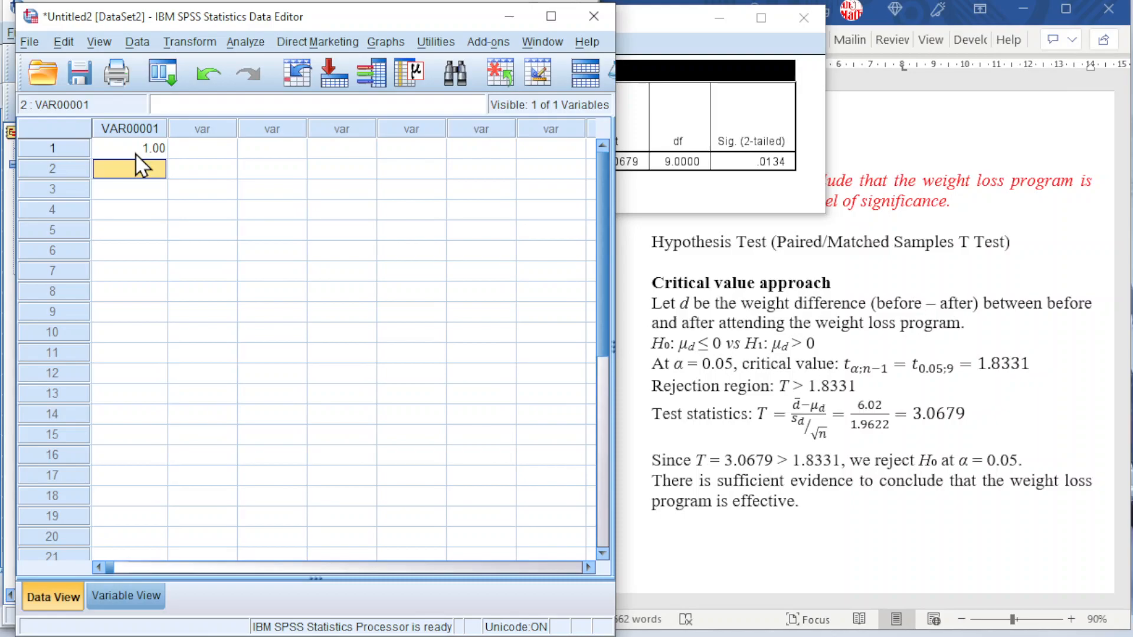
# Start a Compute Variable transformation with t as the target variable
pyautogui.click(198, 44)
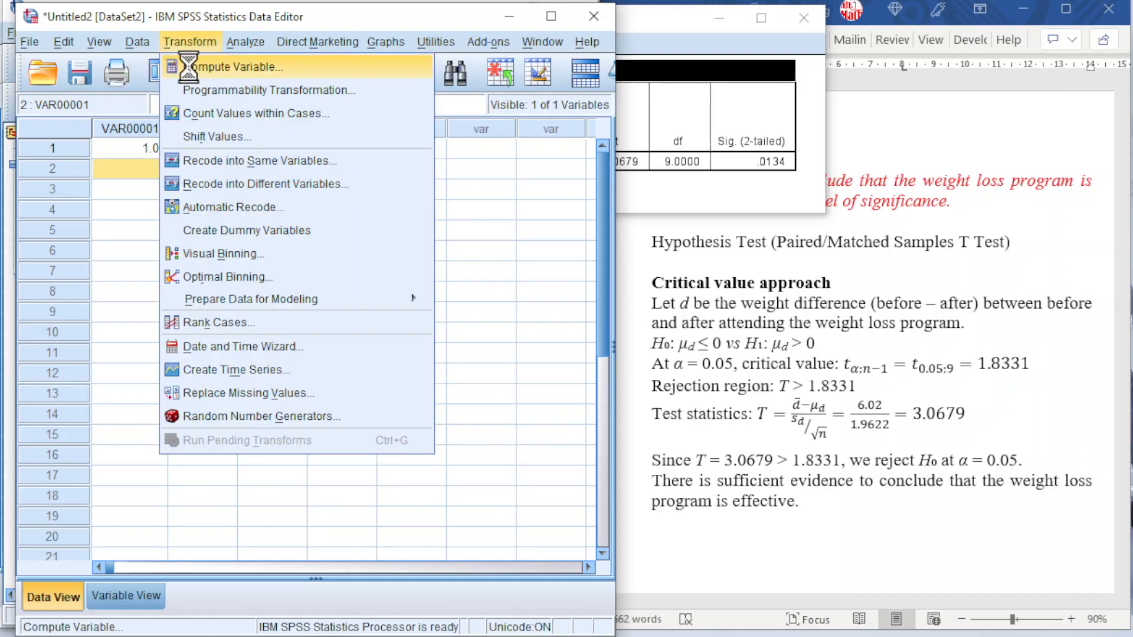
pyautogui.click(189, 68)
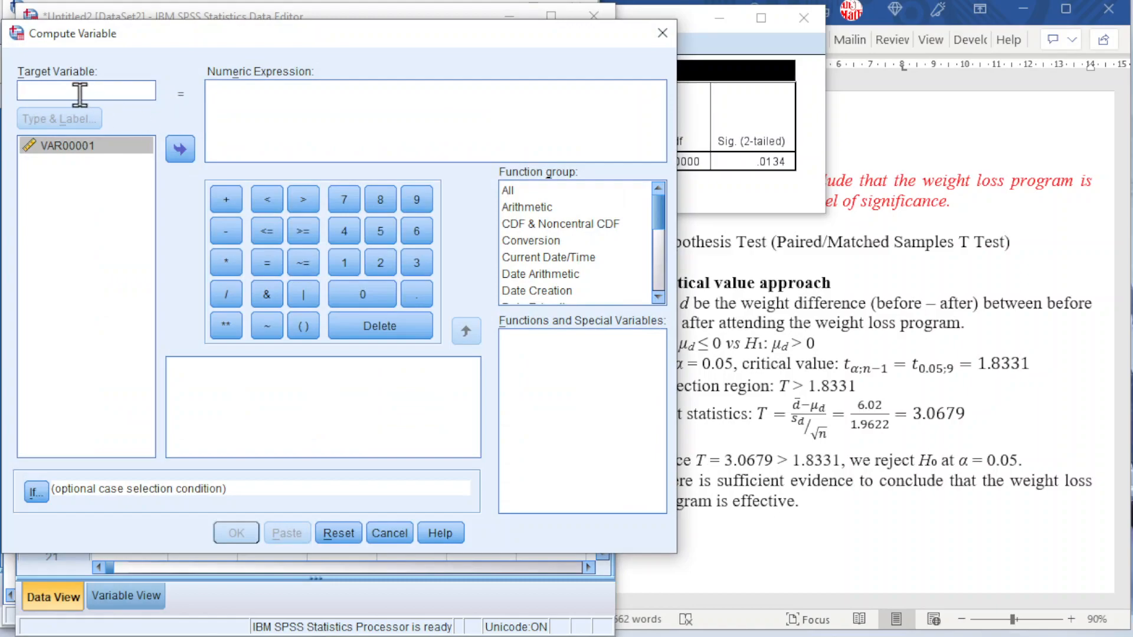
pyautogui.write('t')
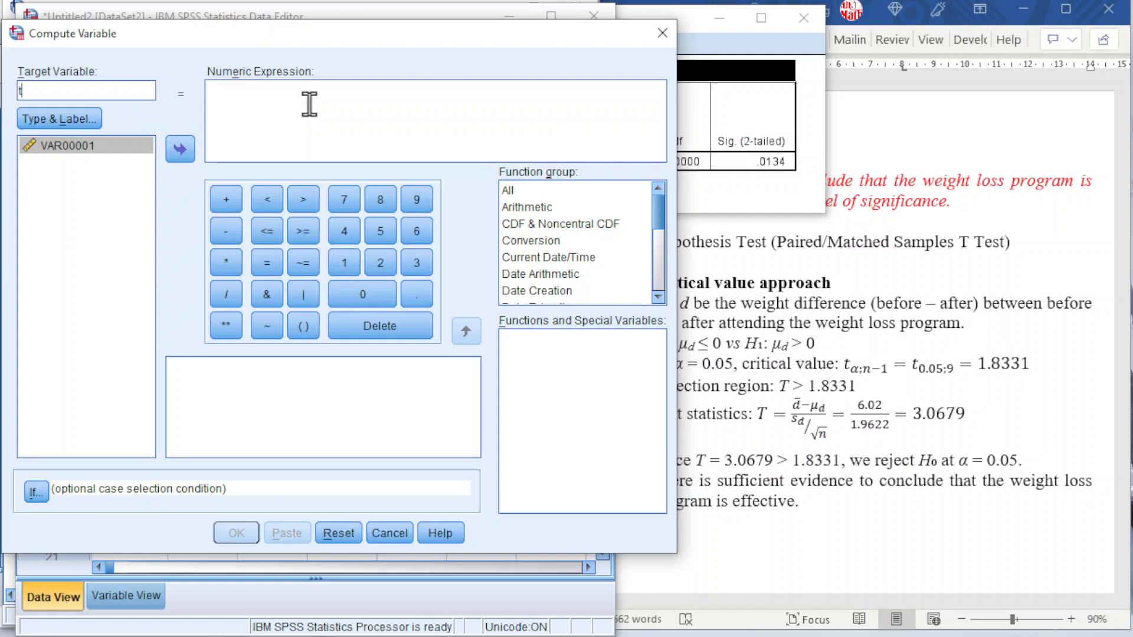
pyautogui.click(310, 104)
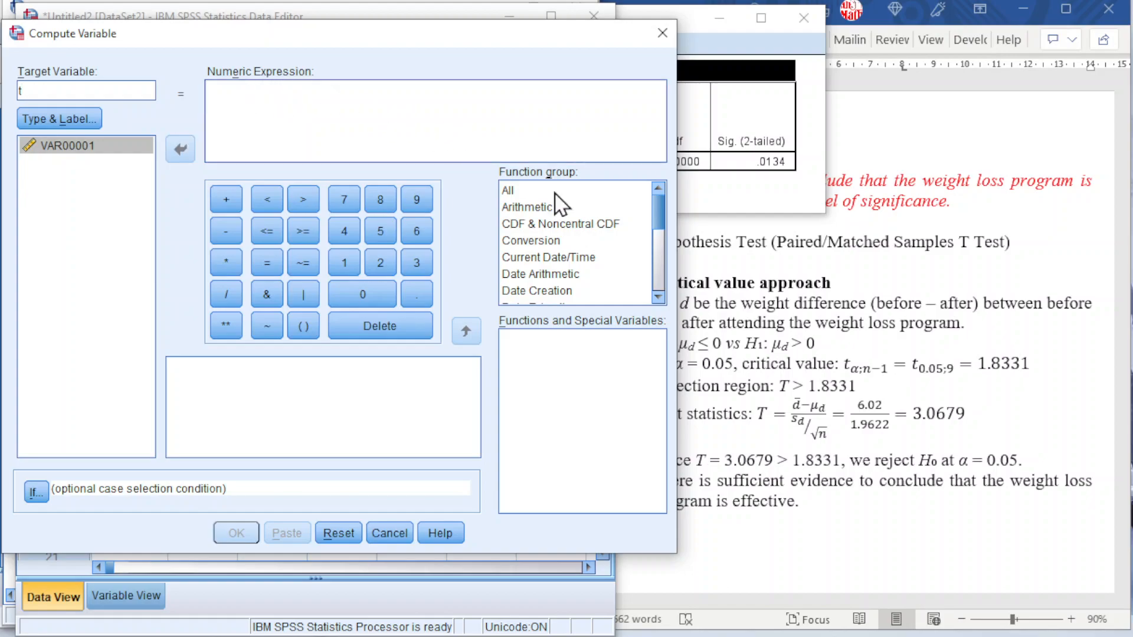
# Insert the Idf.T function from the Inverse DF group into the numeric expression
pyautogui.click(659, 298)
pyautogui.click(659, 298)
pyautogui.click(659, 297)
pyautogui.click(659, 298)
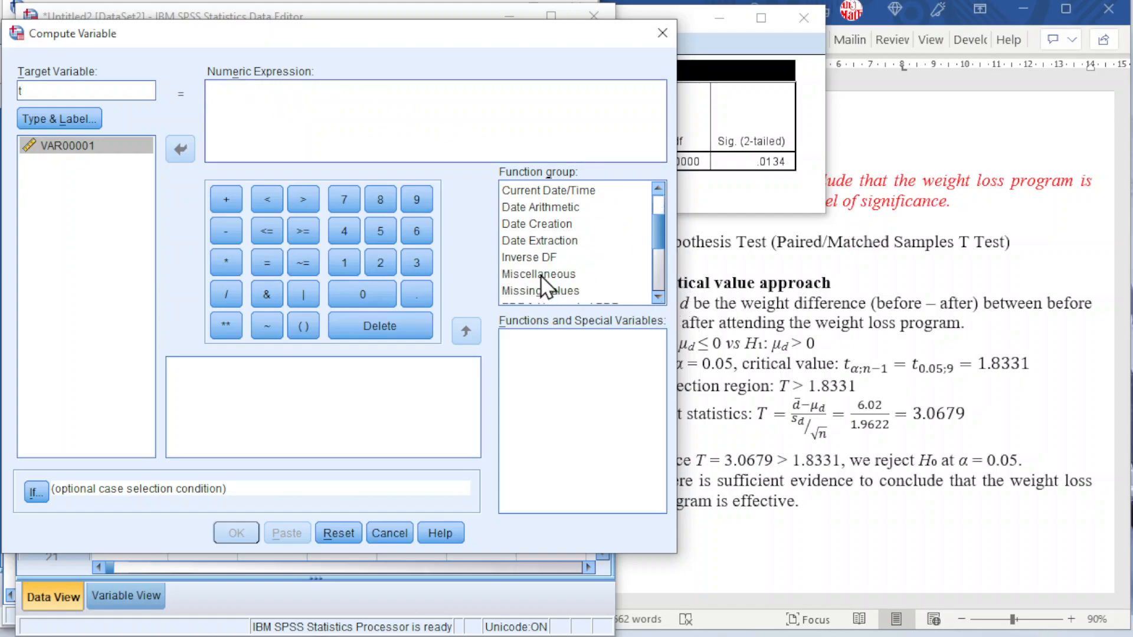
pyautogui.click(537, 257)
pyautogui.click(659, 508)
pyautogui.click(660, 509)
pyautogui.click(659, 509)
pyautogui.click(659, 509)
pyautogui.click(659, 509)
pyautogui.click(660, 508)
pyautogui.click(660, 509)
pyautogui.click(531, 473)
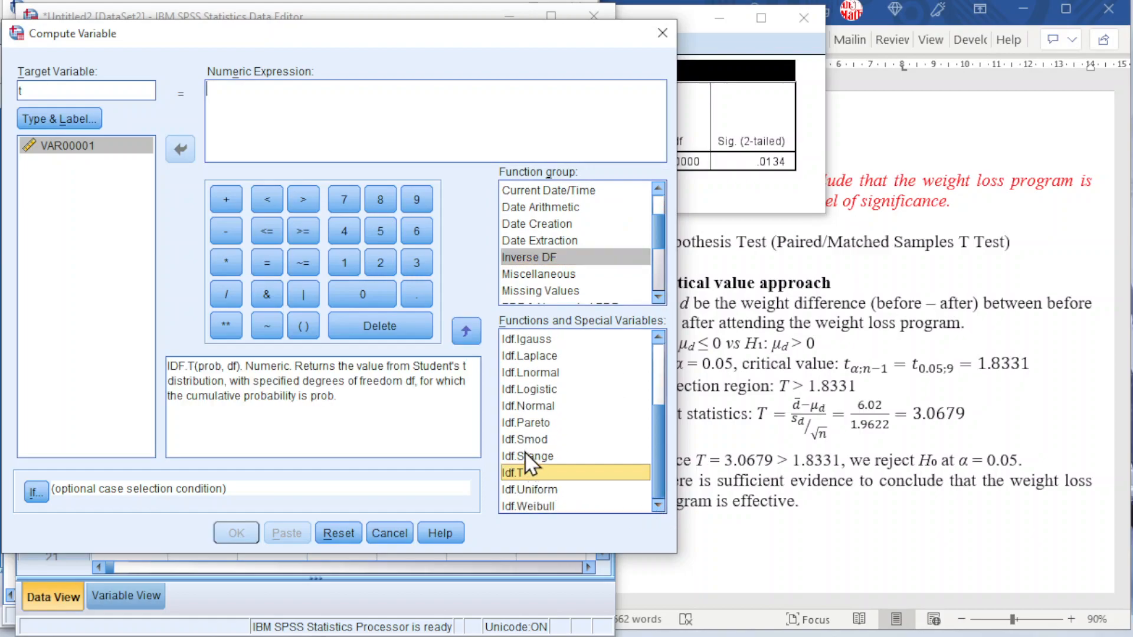
pyautogui.click(466, 331)
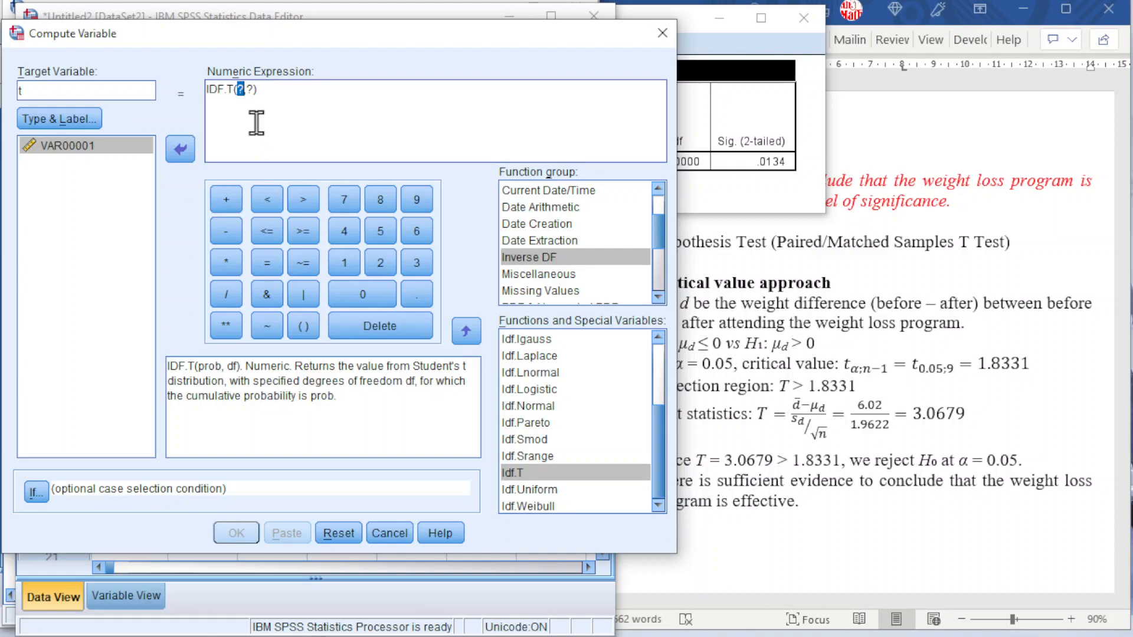
# Compute t as IDF.T(0.05,9) and show its full value in the new dataset
pyautogui.write('0.05')
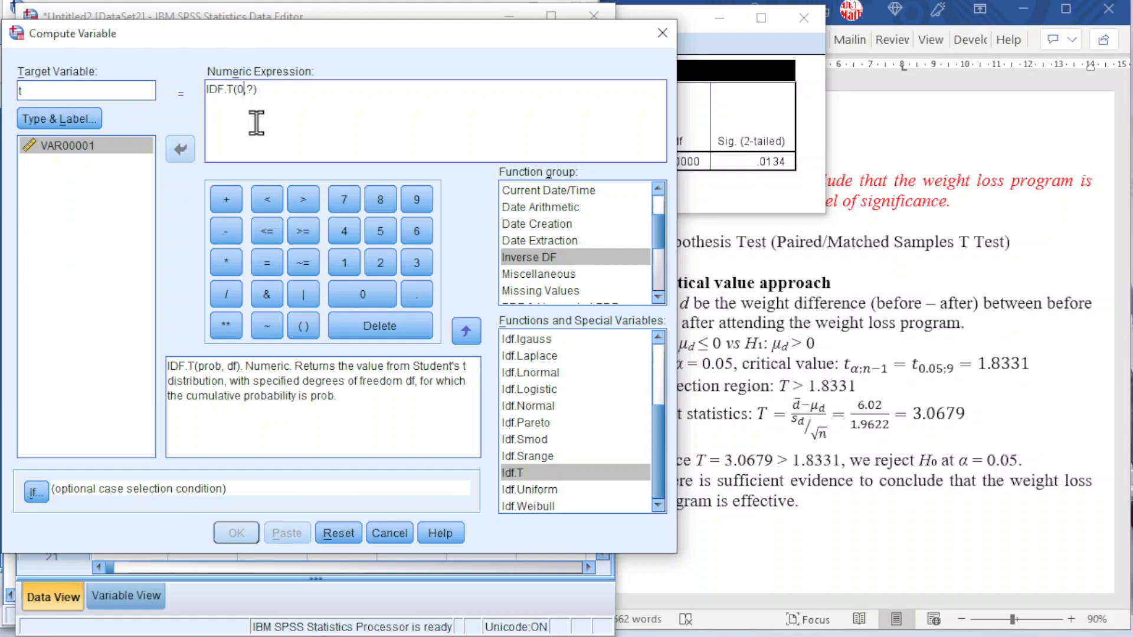
pyautogui.moveTo(262, 89); pyautogui.dragTo(270, 89)
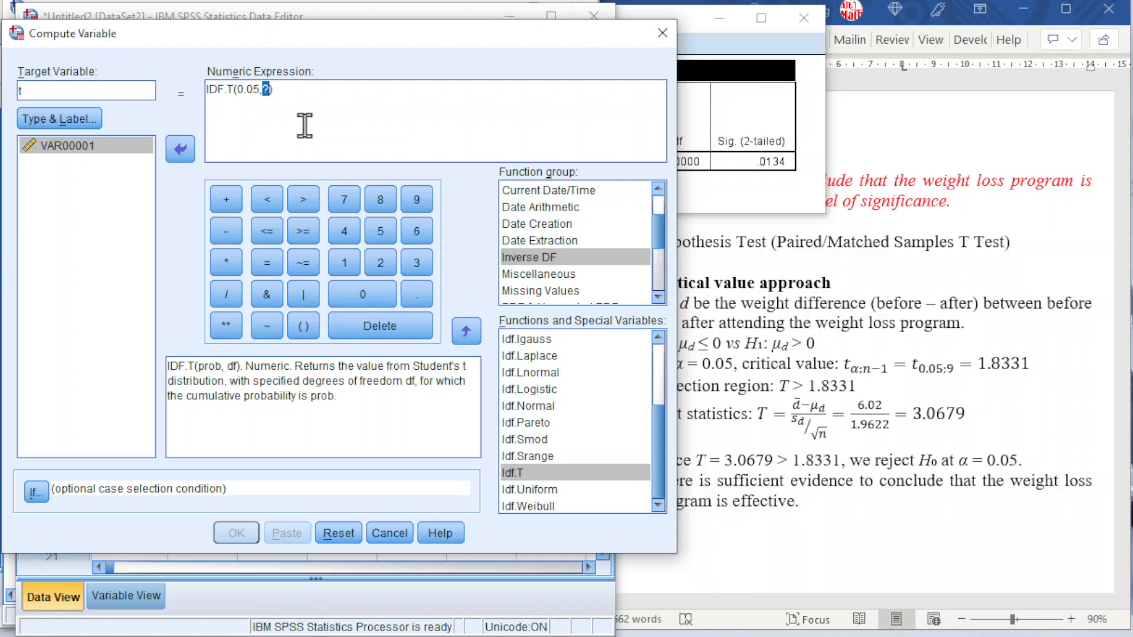
pyautogui.write('9')
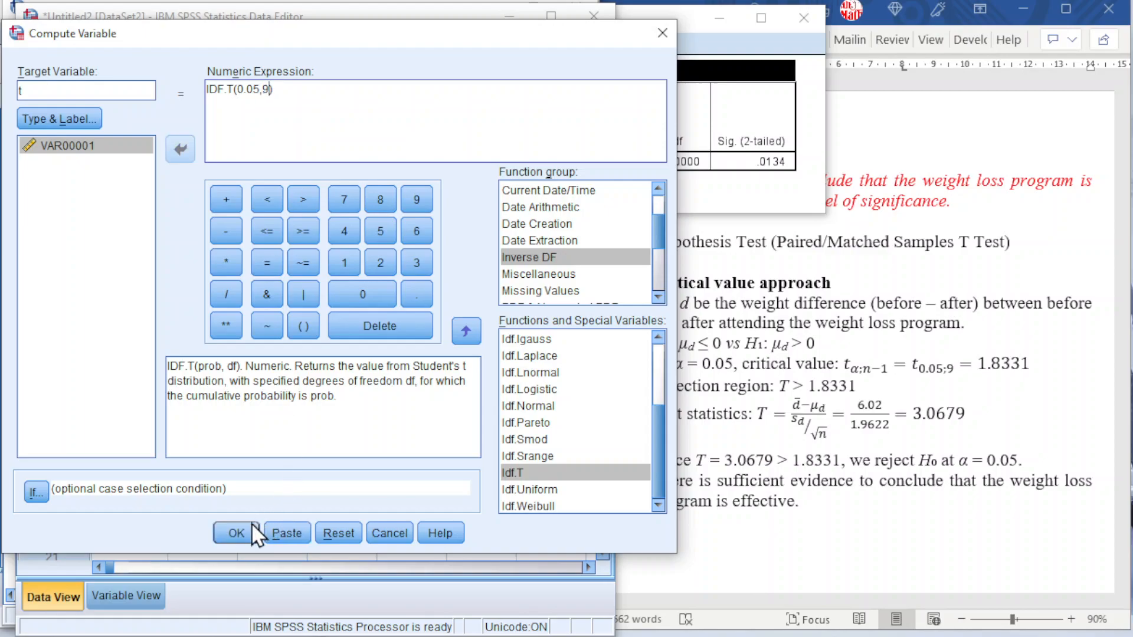
pyautogui.click(236, 532)
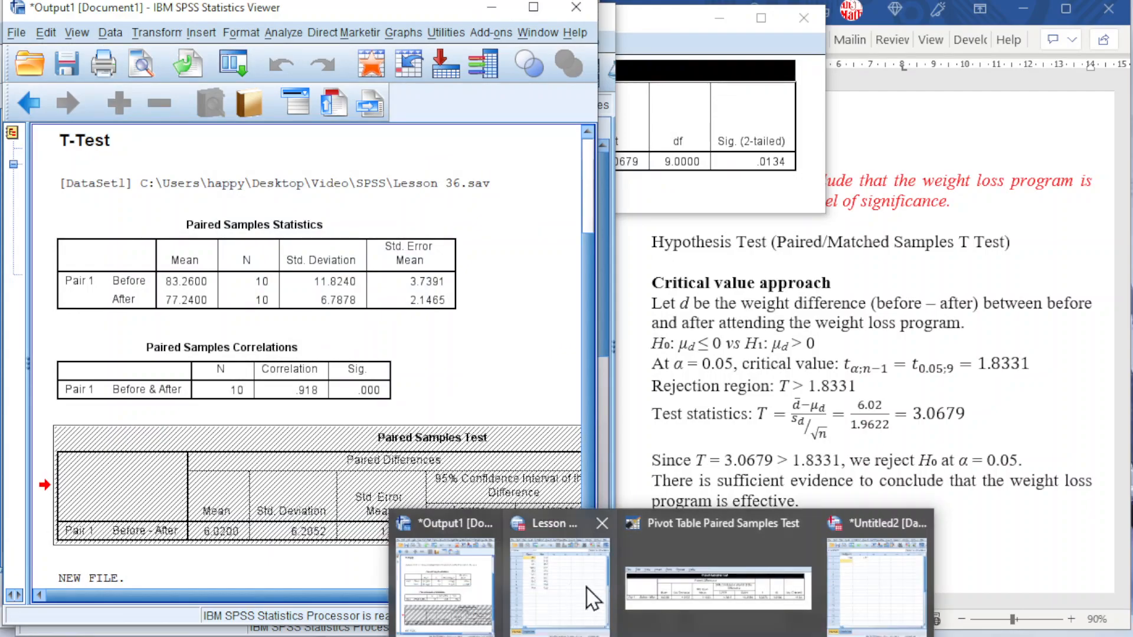
pyautogui.click(864, 590)
pyautogui.click(242, 151)
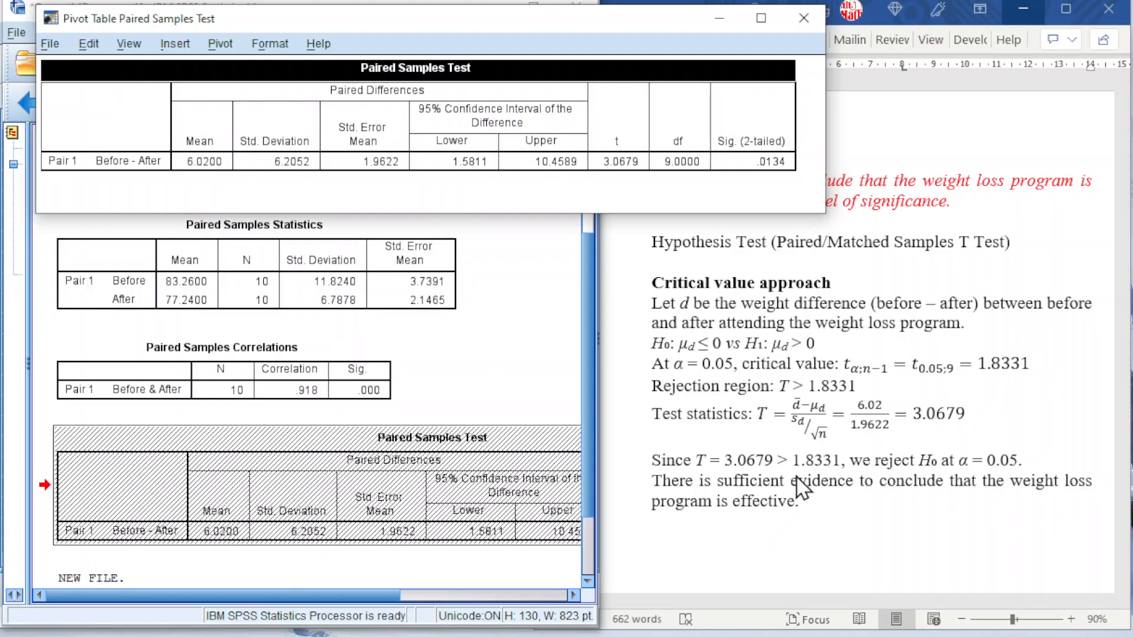
# Recompute the existing variable t as IDF.T(0.025,9) for the 95% confidence interval
pyautogui.scroll(-4, 802, 487)
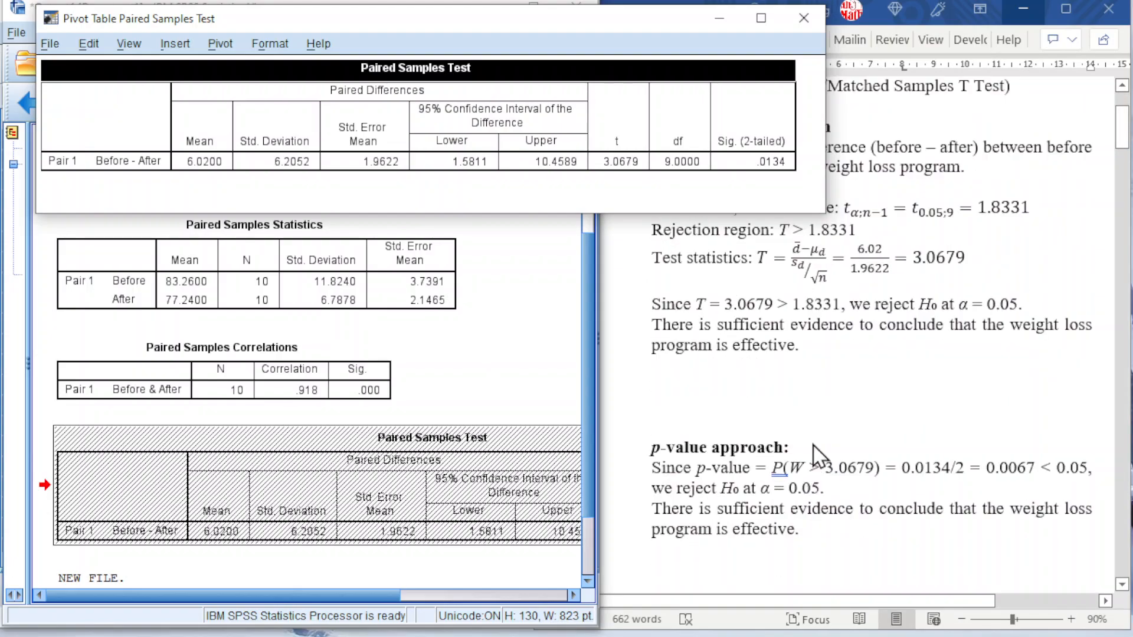
pyautogui.scroll(-1, 814, 456)
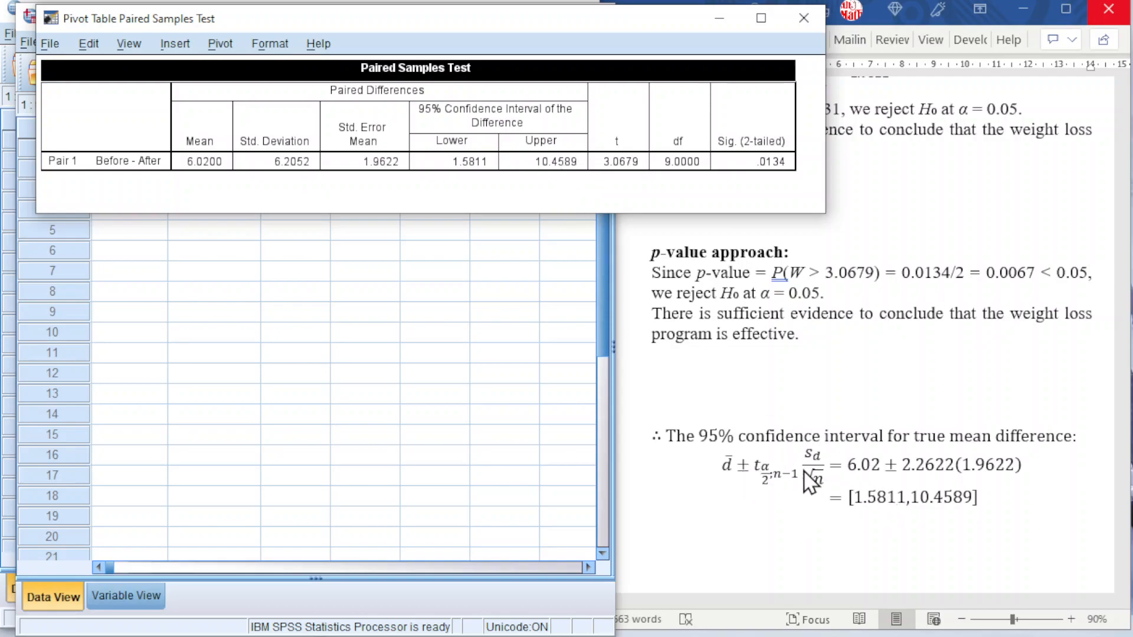
pyautogui.click(369, 339)
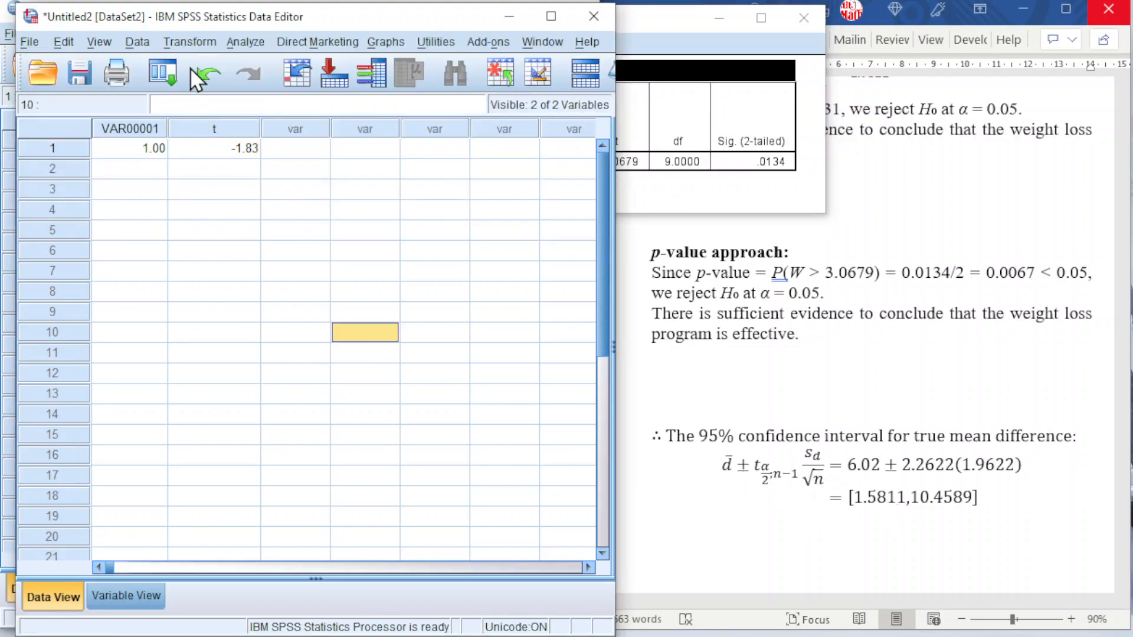
pyautogui.click(185, 42)
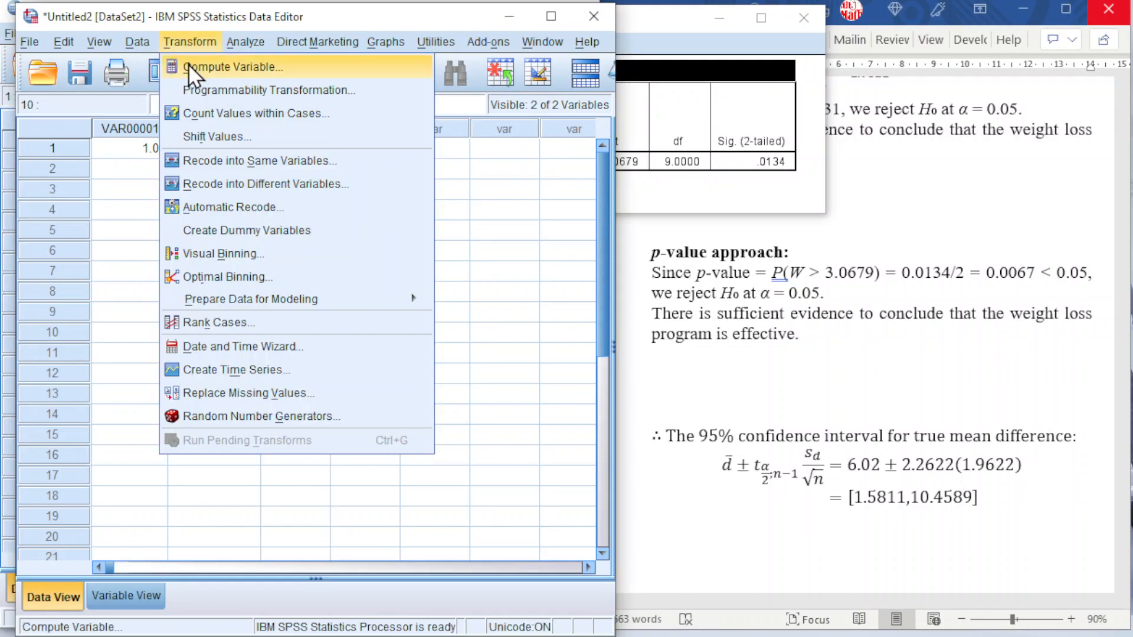
pyautogui.click(189, 65)
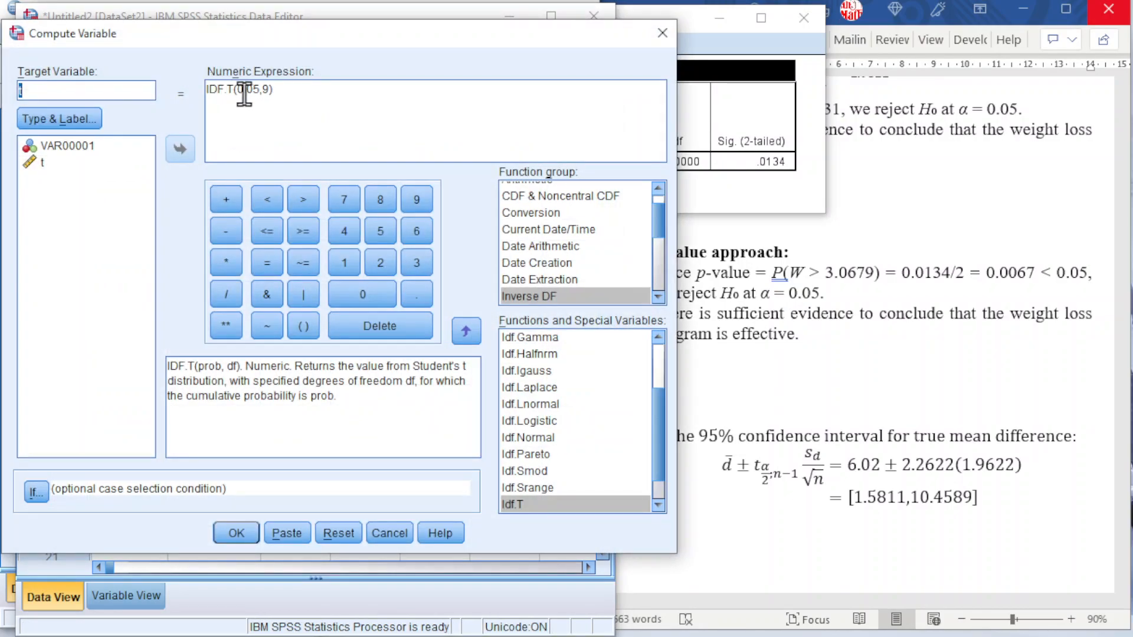
pyautogui.click(254, 88)
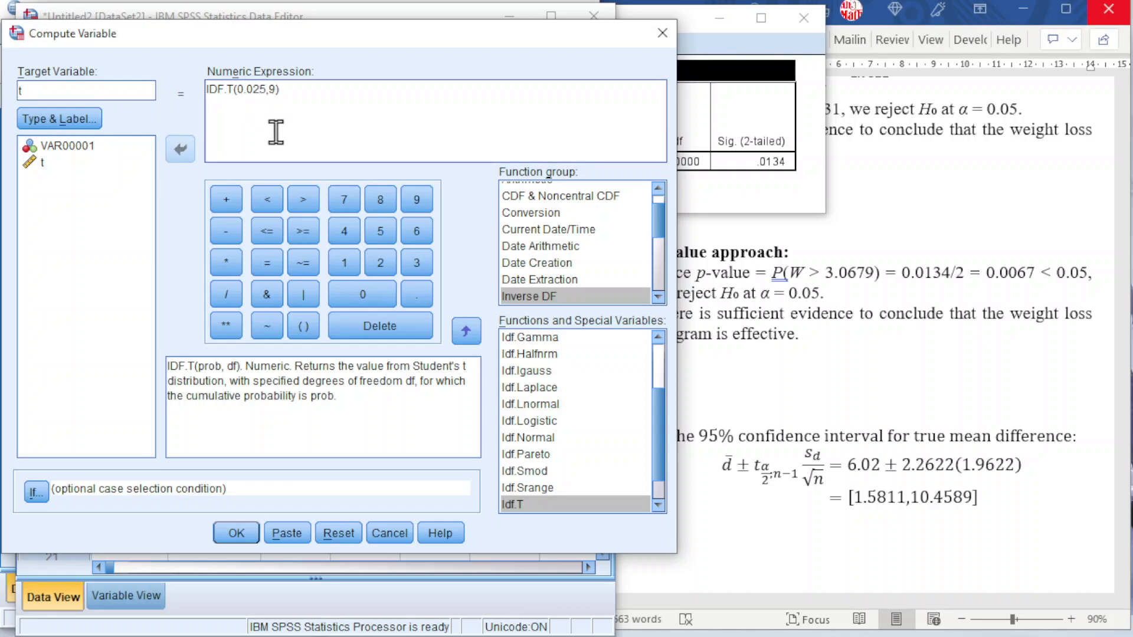
pyautogui.click(236, 533)
pyautogui.click(294, 361)
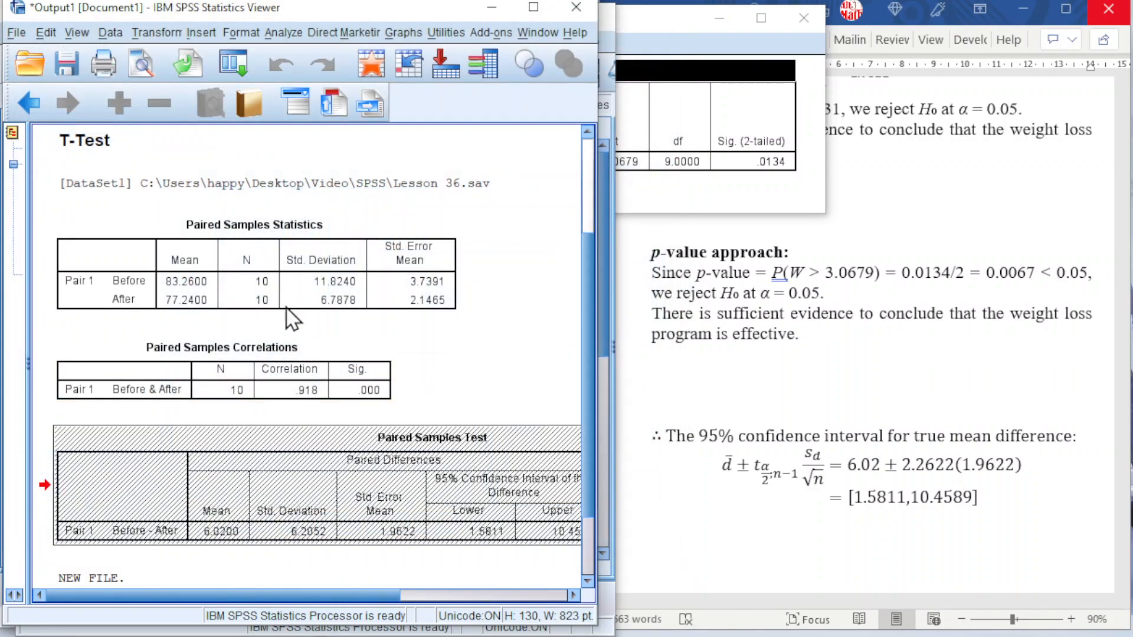
# Check the full value of t in the dataset and the confidence interval limits in the Paired Samples Test table
pyautogui.click(491, 7)
pyautogui.click(220, 151)
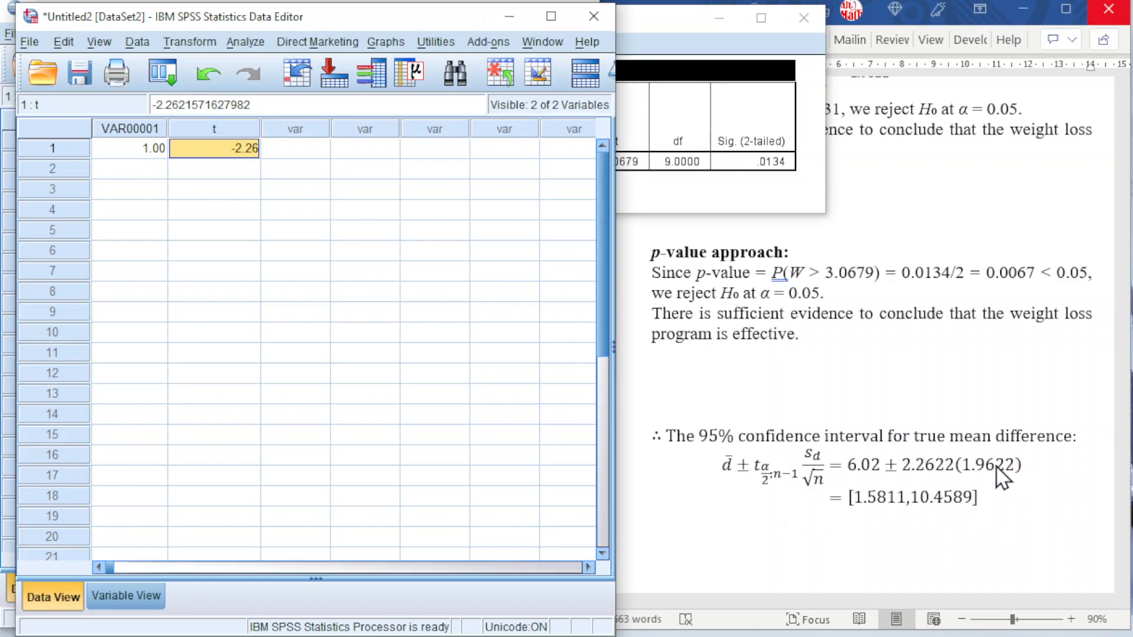
pyautogui.click(688, 189)
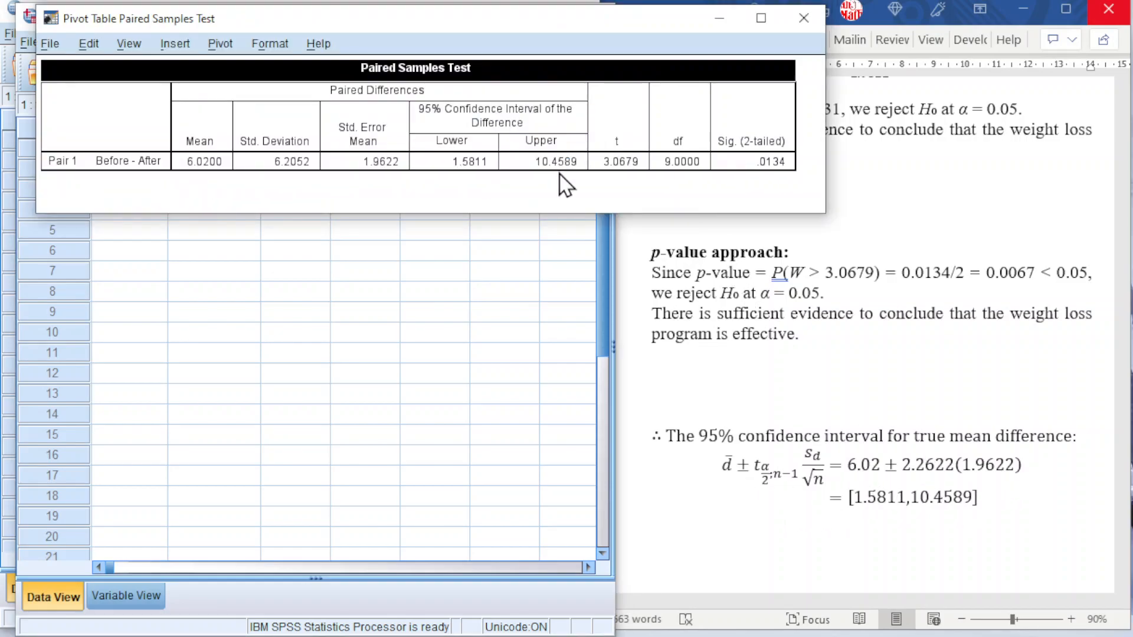